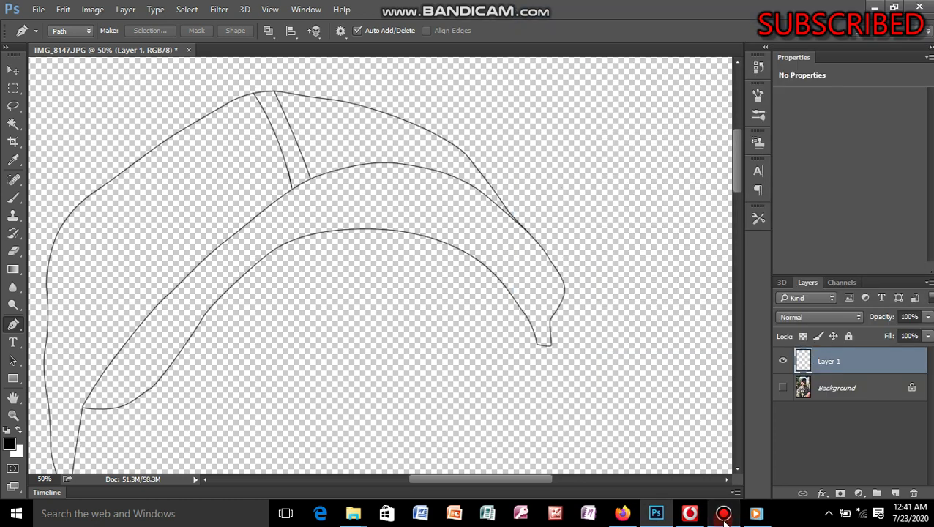
Step: Toggle the Background photo layer off and on, leaving the photo visible for tracing
click(783, 388)
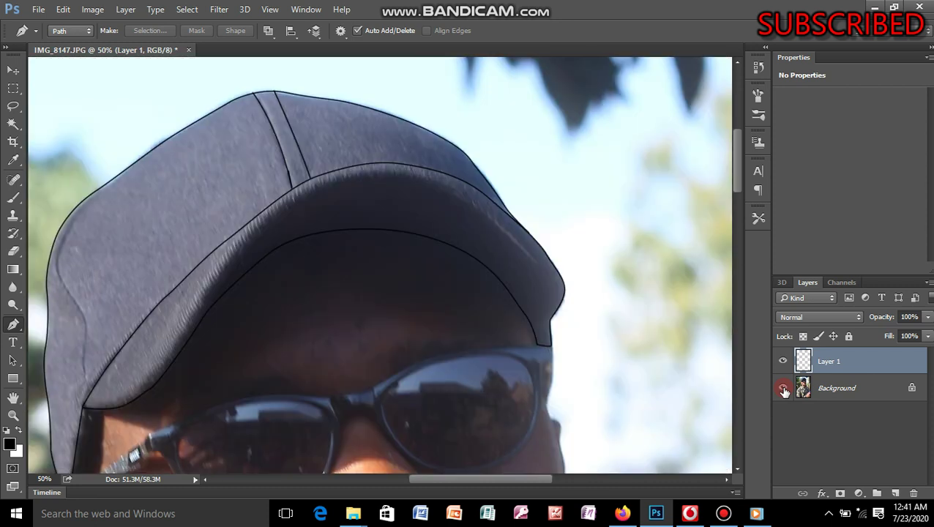
click(784, 390)
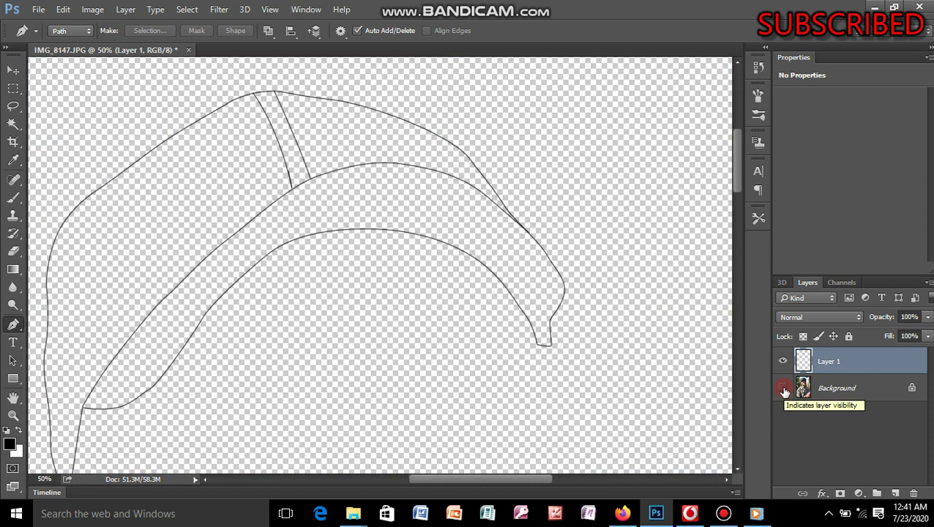
drag(449, 481, 438, 481)
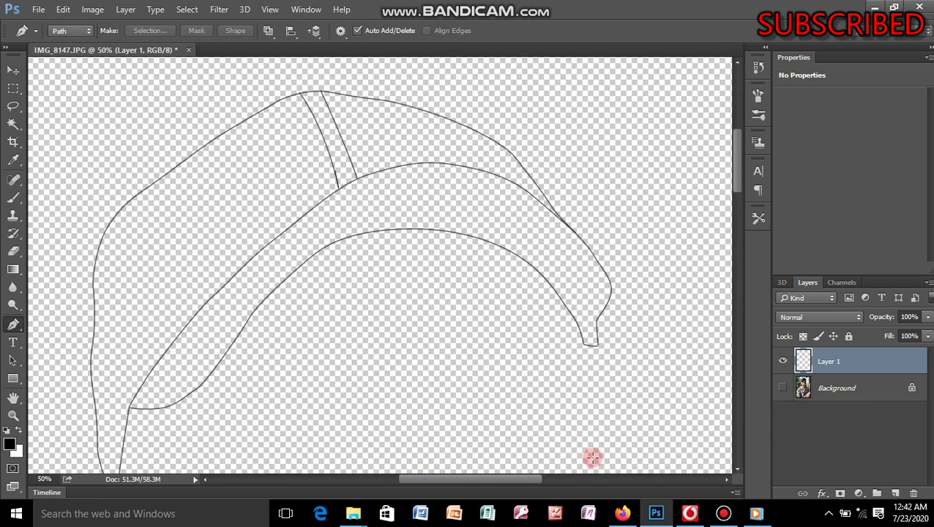
click(783, 390)
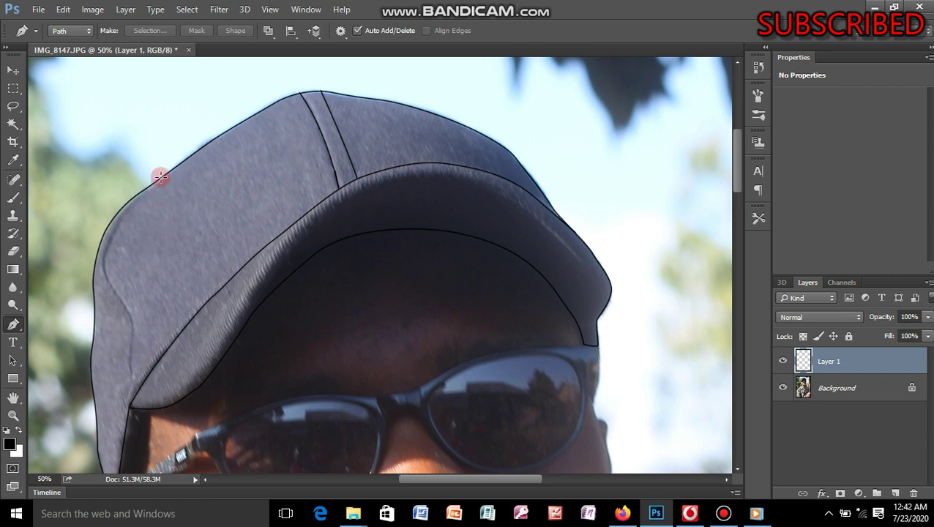
Step: Place four Pen anchors down the cap's left edge and stroke the path with the Brush
click(160, 177)
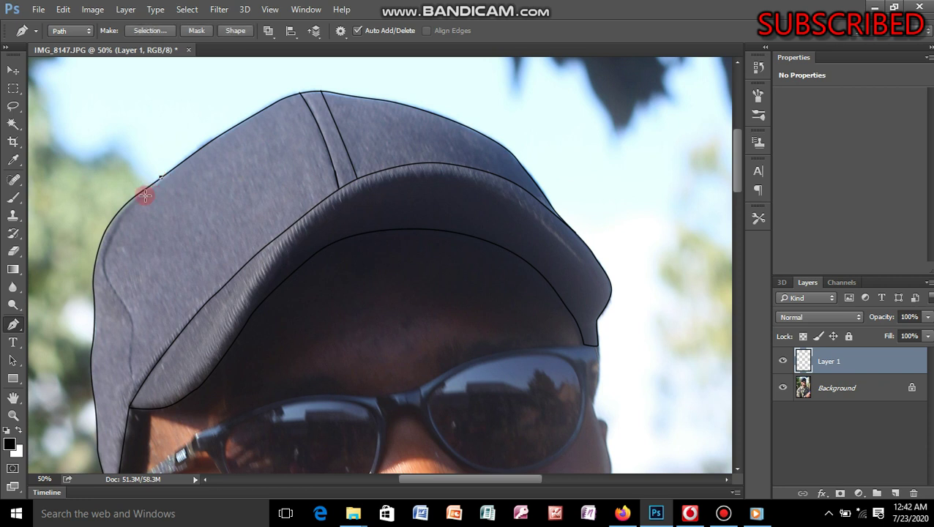
click(104, 269)
click(122, 301)
click(131, 370)
right_click(150, 336)
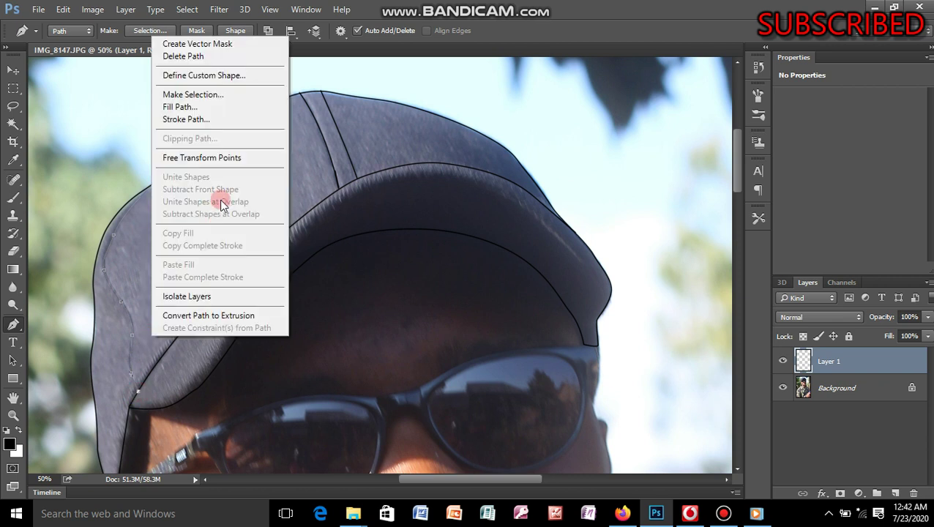
click(187, 119)
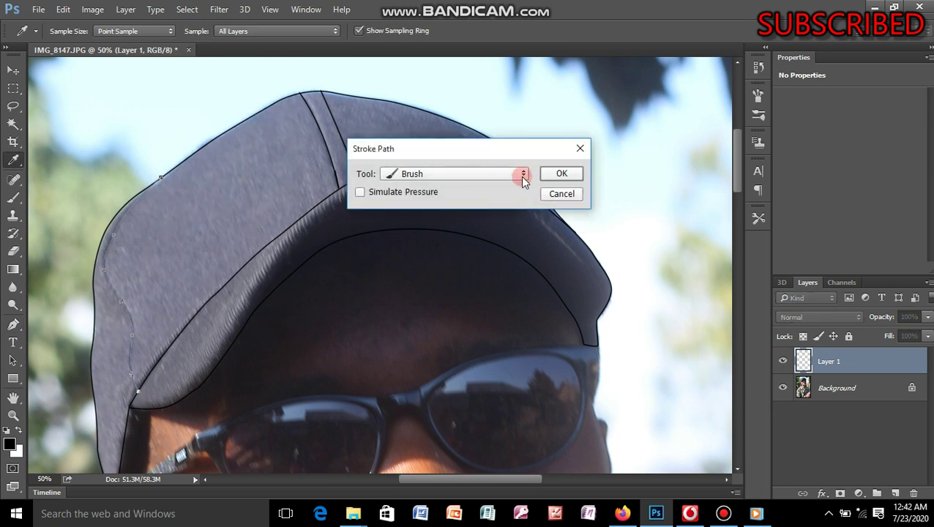
click(559, 174)
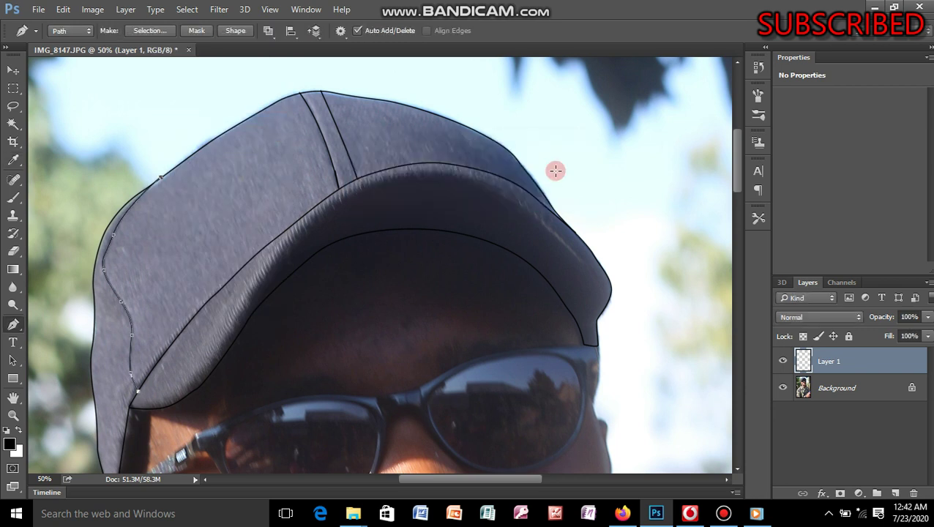
Step: Hide and reshow the photo to check the cap lines, scroll down to the glasses, and discard a stray anchor
click(784, 388)
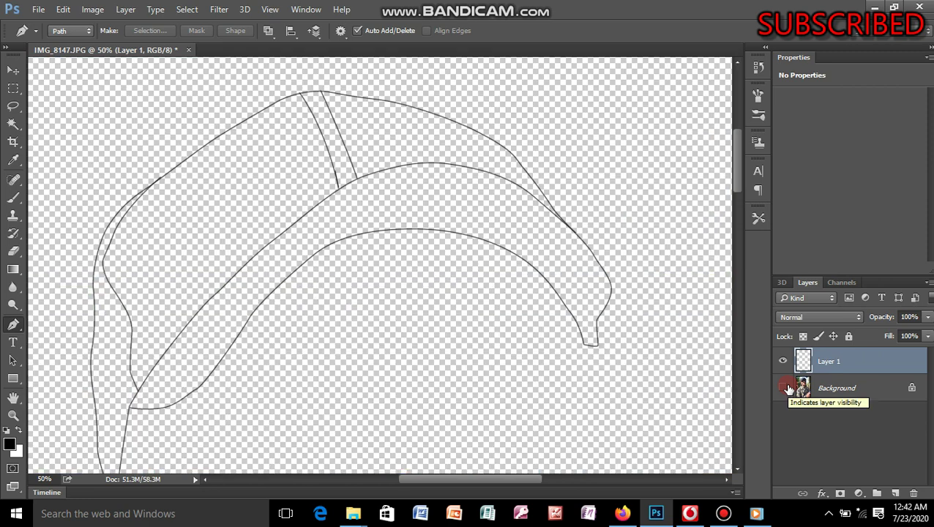
click(784, 388)
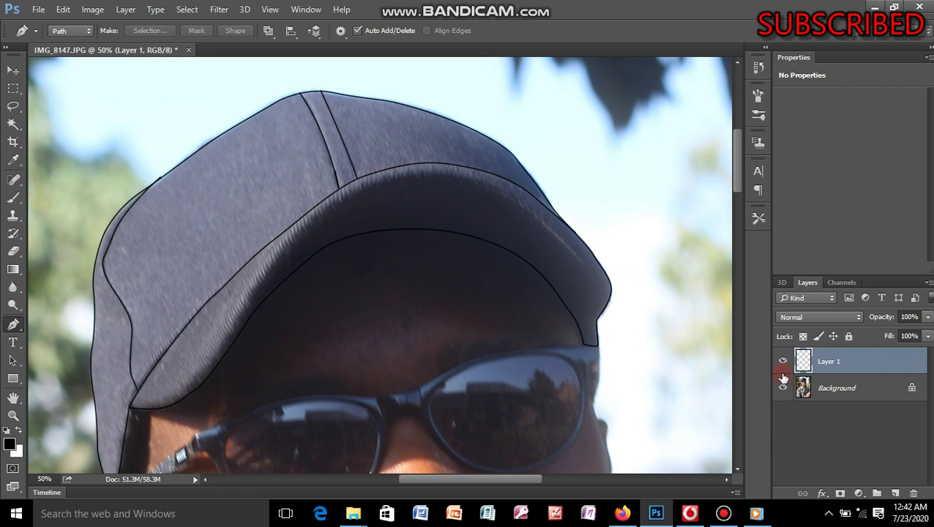
drag(737, 188, 738, 200)
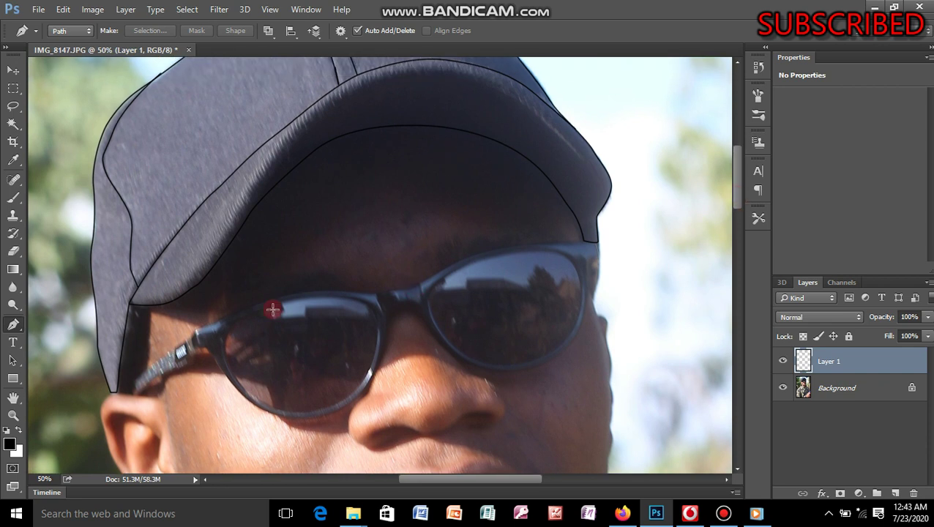
click(150, 304)
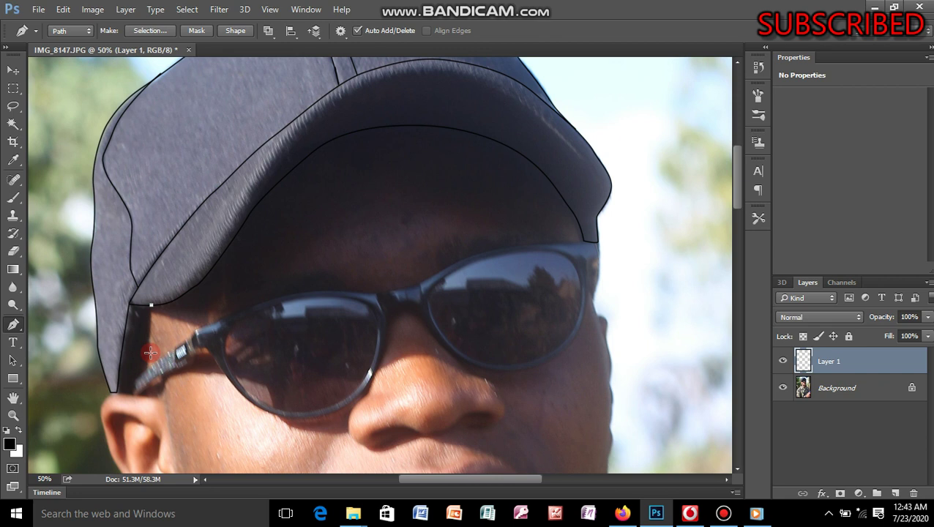
ctrl+click(150, 354)
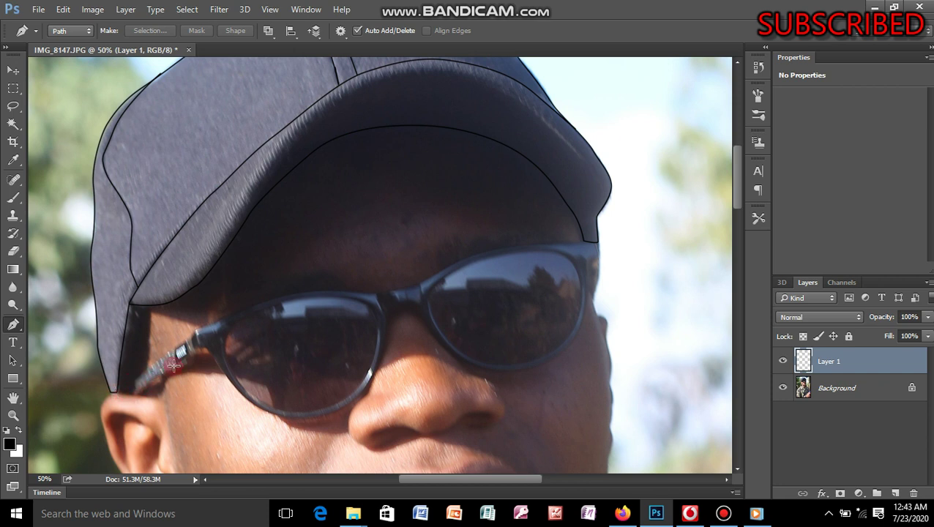
Step: Draw a curved Pen path along the glasses frame top from the left hinge to the cap's brim
click(195, 329)
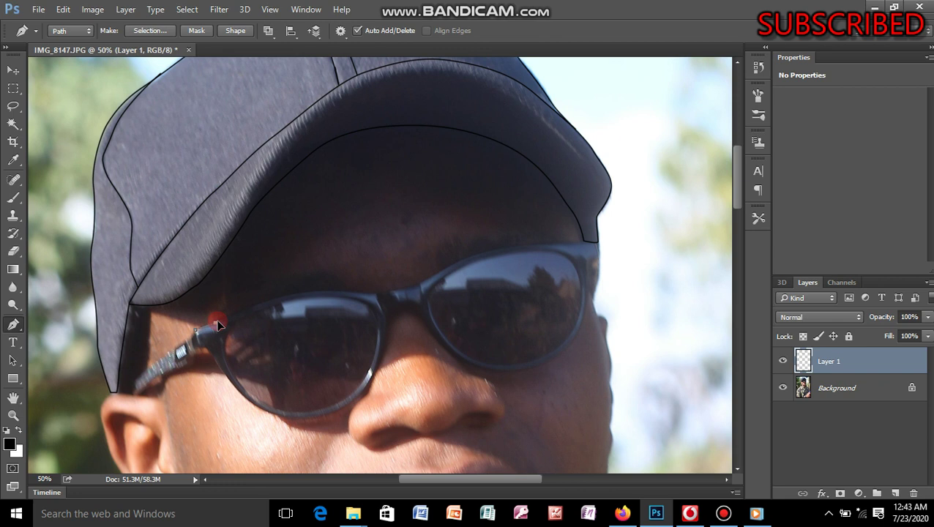
drag(259, 304, 319, 290)
drag(363, 293, 374, 293)
drag(374, 293, 387, 293)
click(392, 293)
click(417, 286)
drag(453, 264, 560, 243)
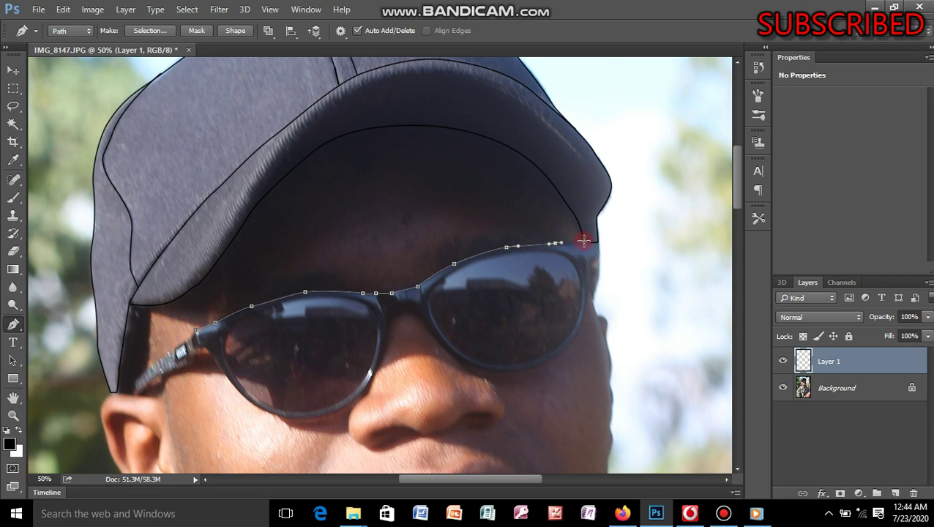
click(584, 242)
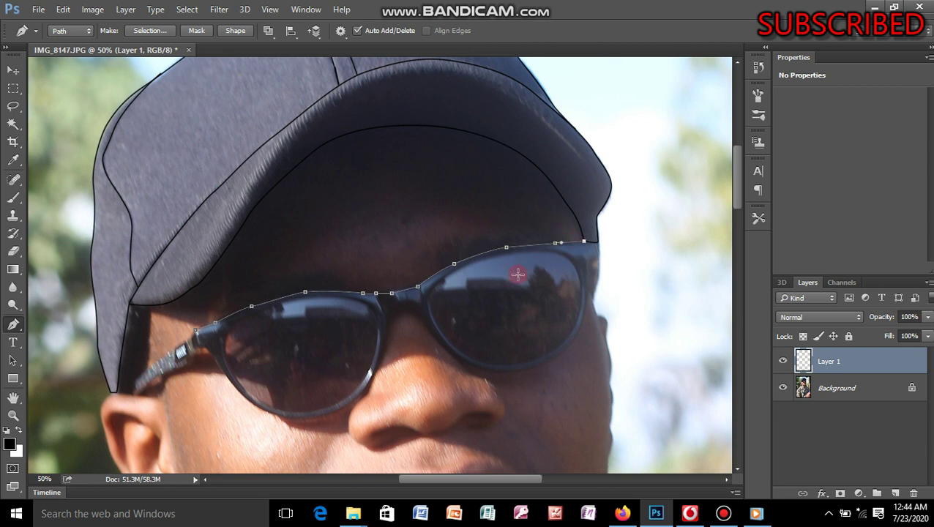
Step: Stroke the glasses path with the Brush and deselect it
right_click(499, 242)
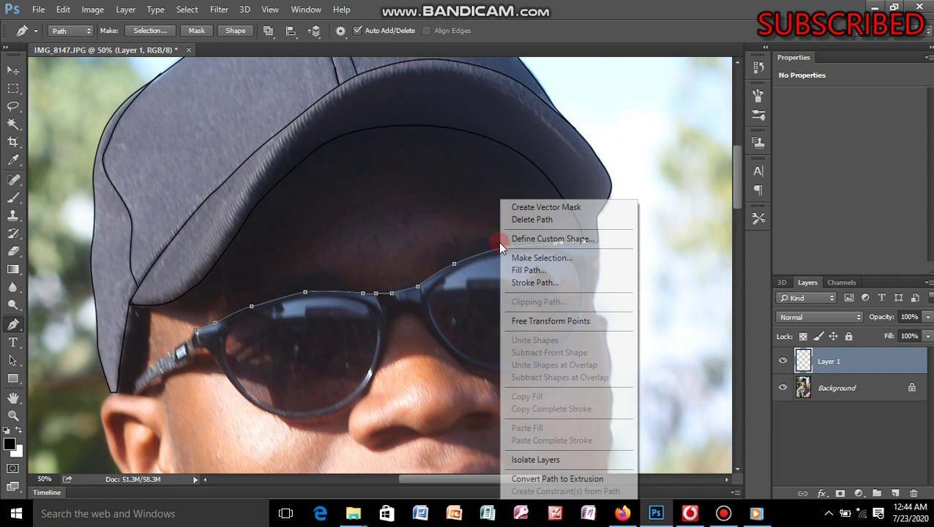
click(559, 283)
click(561, 173)
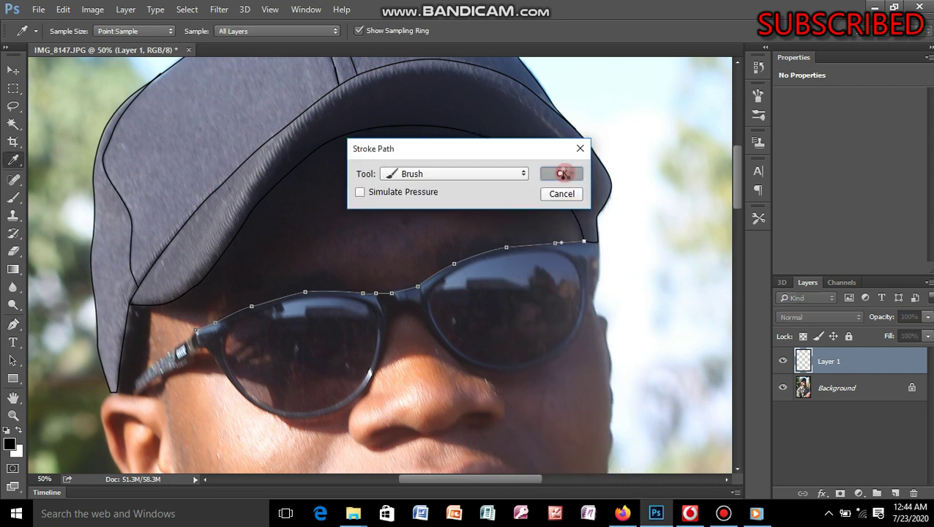
key(Return)
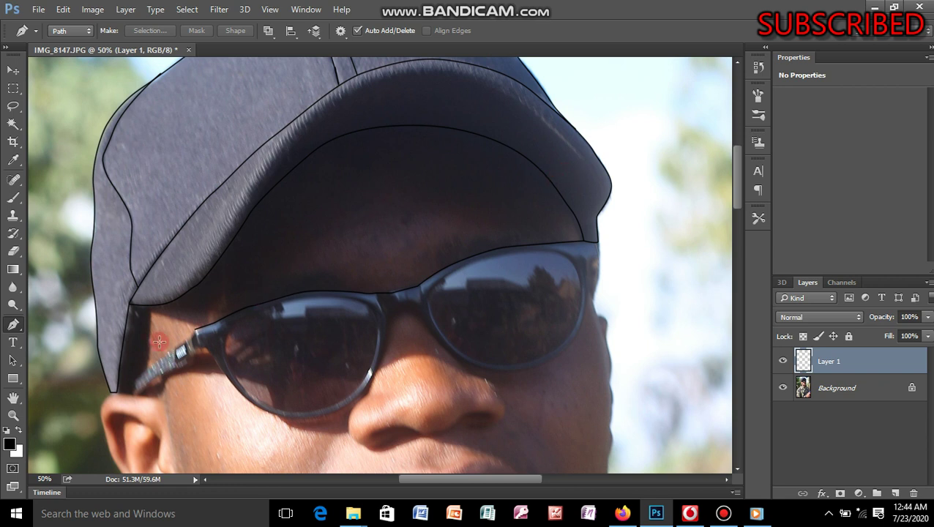
Step: Start a new Pen path at the glasses' left hinge, cancelling a first attempt and restarting it
click(195, 329)
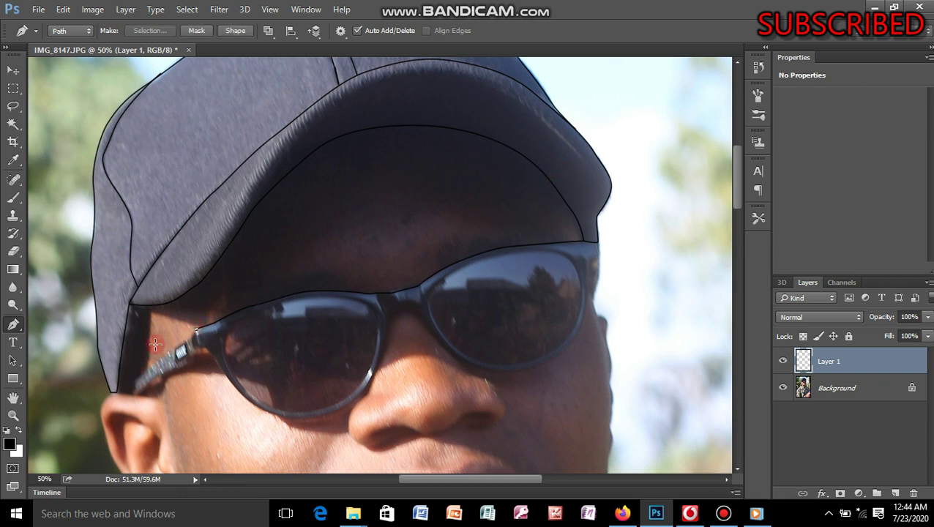
click(154, 344)
key(Escape)
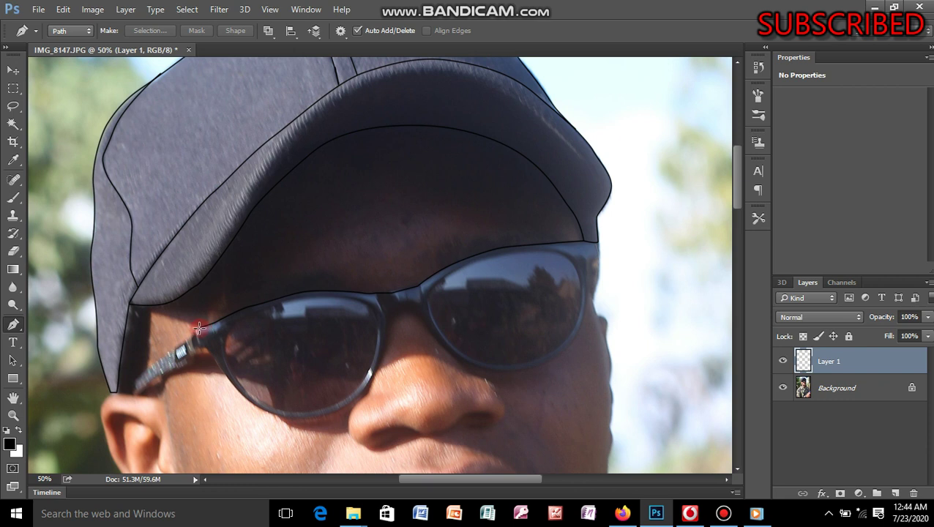
click(197, 327)
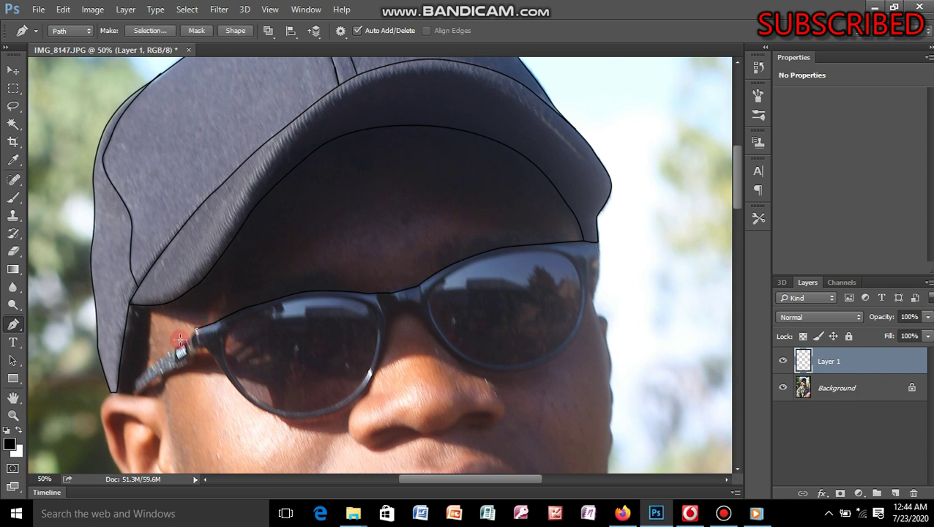